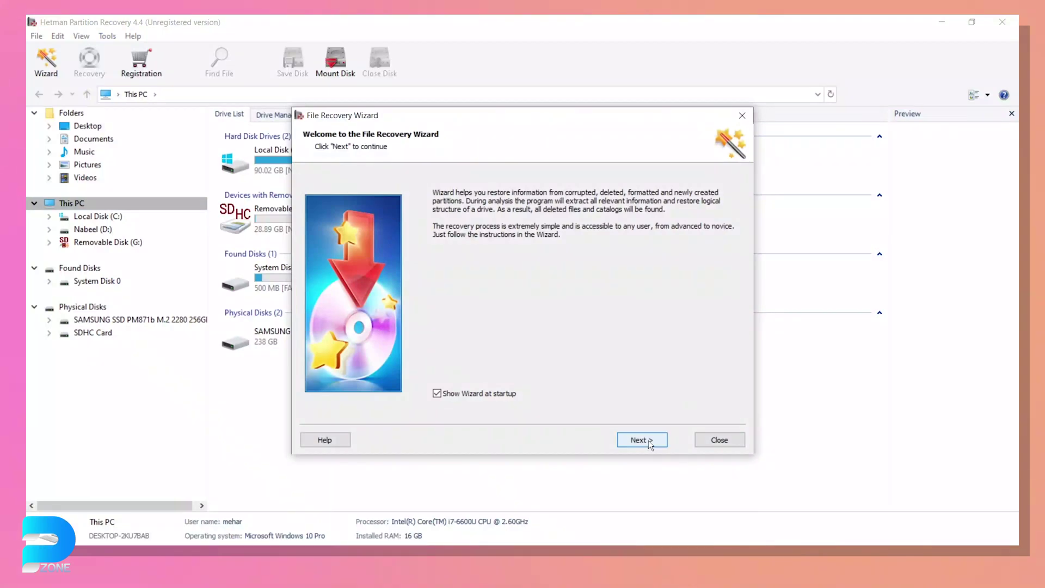
# Analyse Removable Disk (G:) in the File Recovery Wizard and view its found folders
pyautogui.click(641, 440)
pyautogui.click(366, 344)
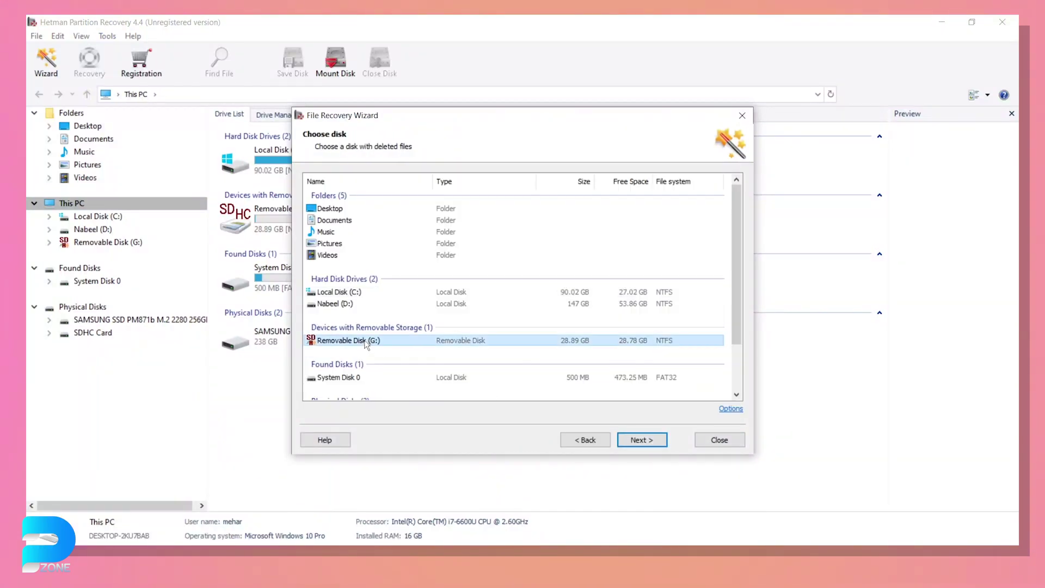
pyautogui.doubleClick(365, 344)
pyautogui.press('Return')
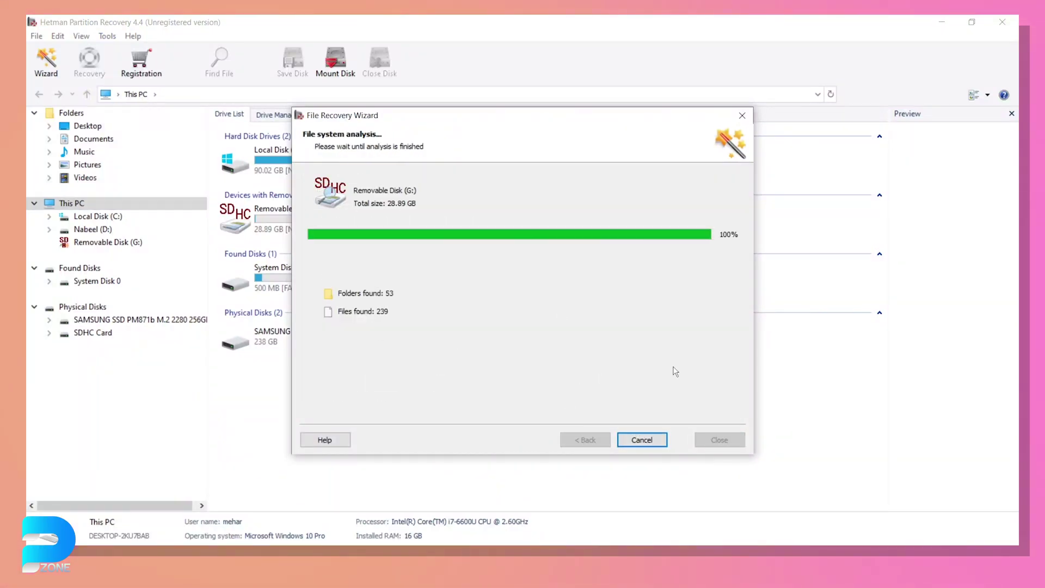
pyautogui.press('Return')
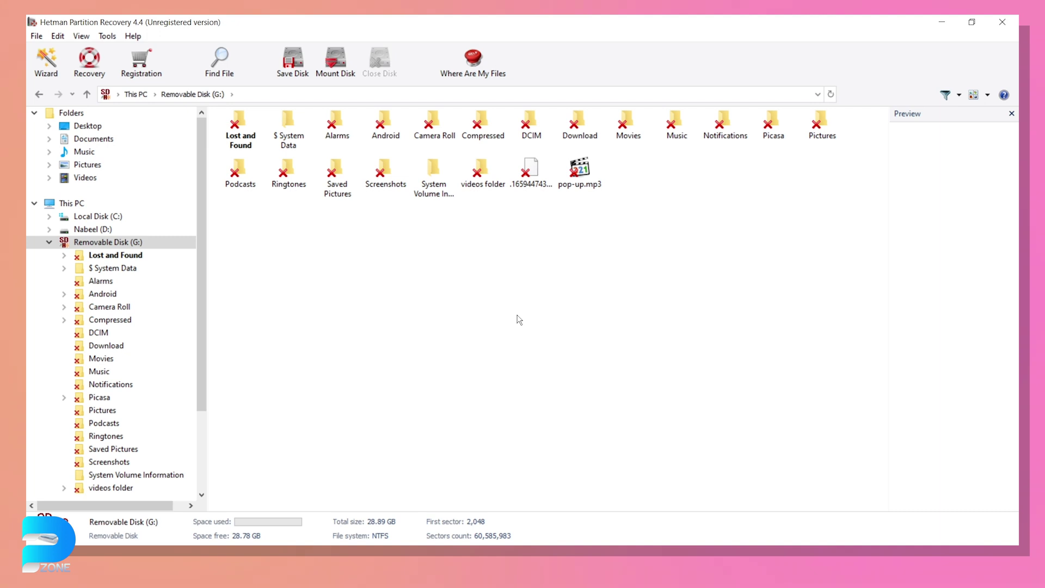
# Select all found items on G: and try restoring them to hard disk
pyautogui.moveTo(256, 237); pyautogui.dragTo(664, 179)
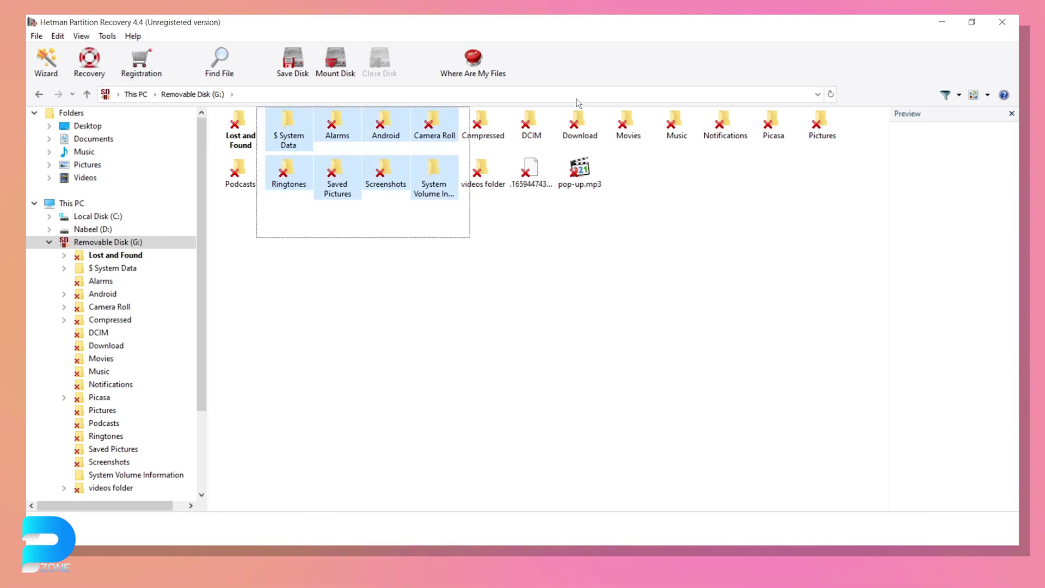
pyautogui.click(89, 62)
pyautogui.click(642, 433)
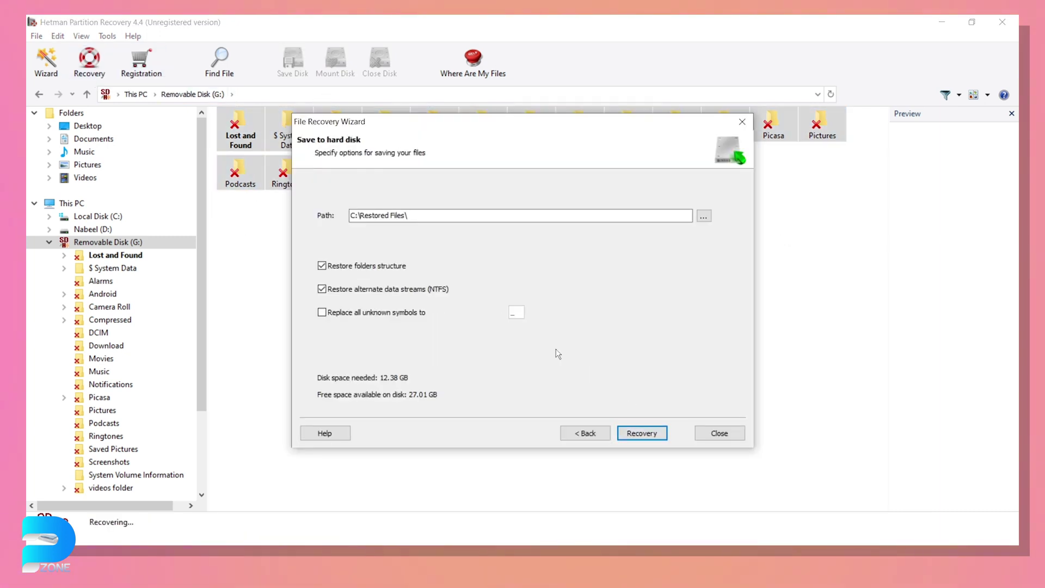
pyautogui.click(642, 434)
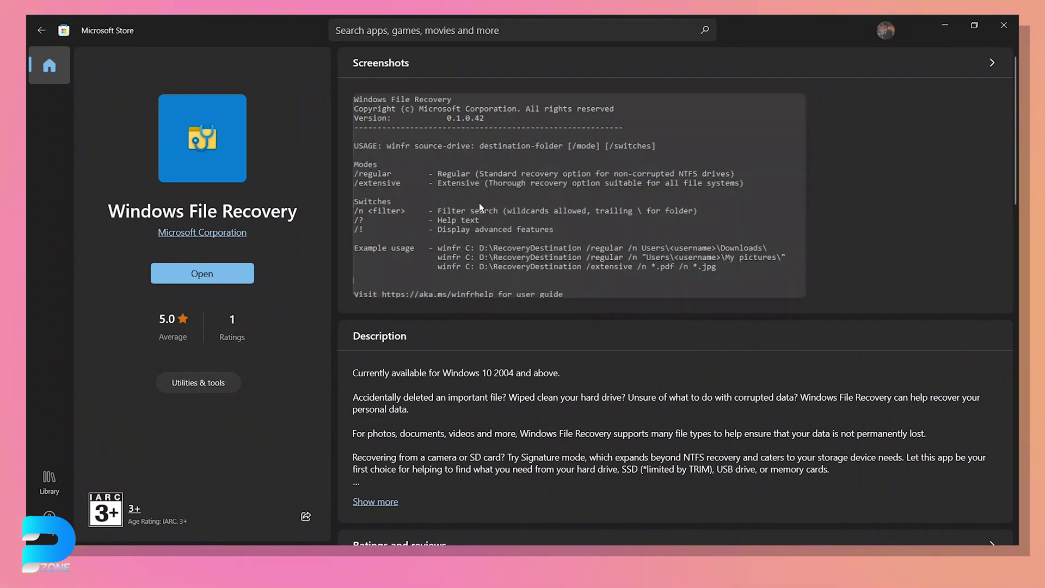
pyautogui.scroll(-5, 848, 322)
pyautogui.scroll(-3, 848, 326)
pyautogui.scroll(-4, 848, 326)
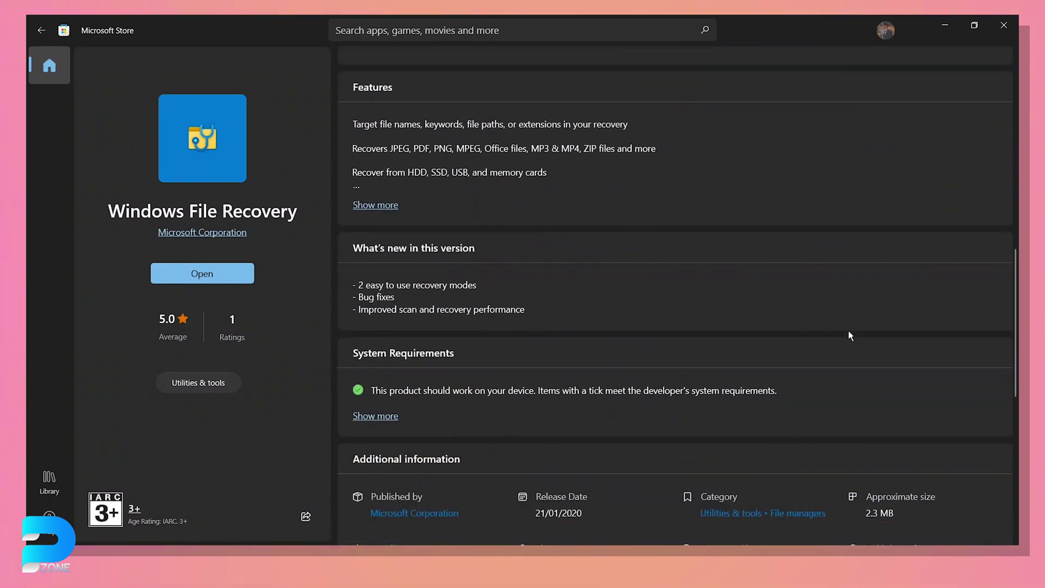
pyautogui.scroll(-3, 849, 330)
pyautogui.scroll(-1, 848, 331)
pyautogui.scroll(3, 848, 331)
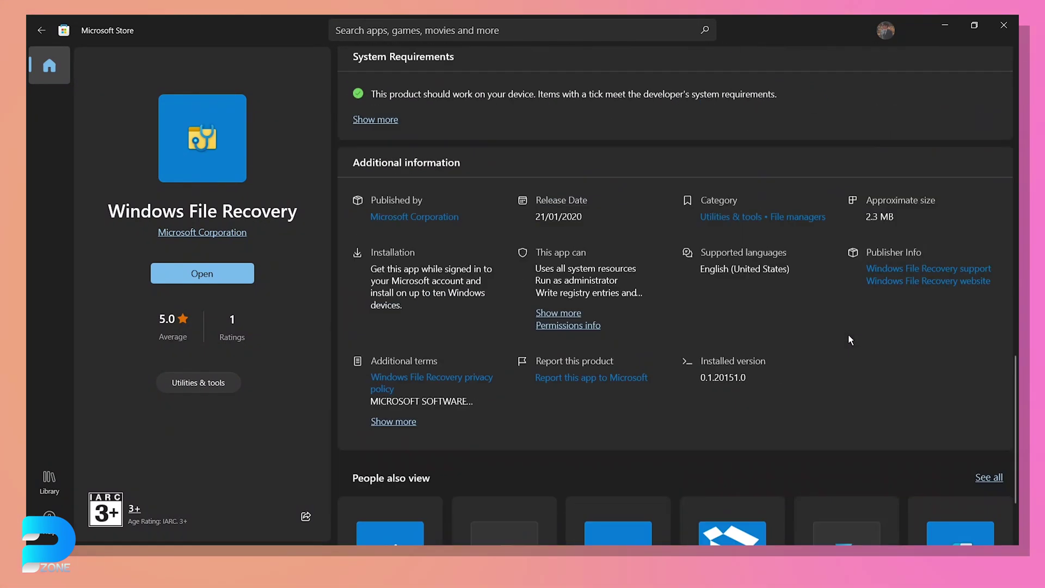
pyautogui.scroll(5, 848, 334)
pyautogui.scroll(4, 848, 338)
pyautogui.scroll(1, 849, 338)
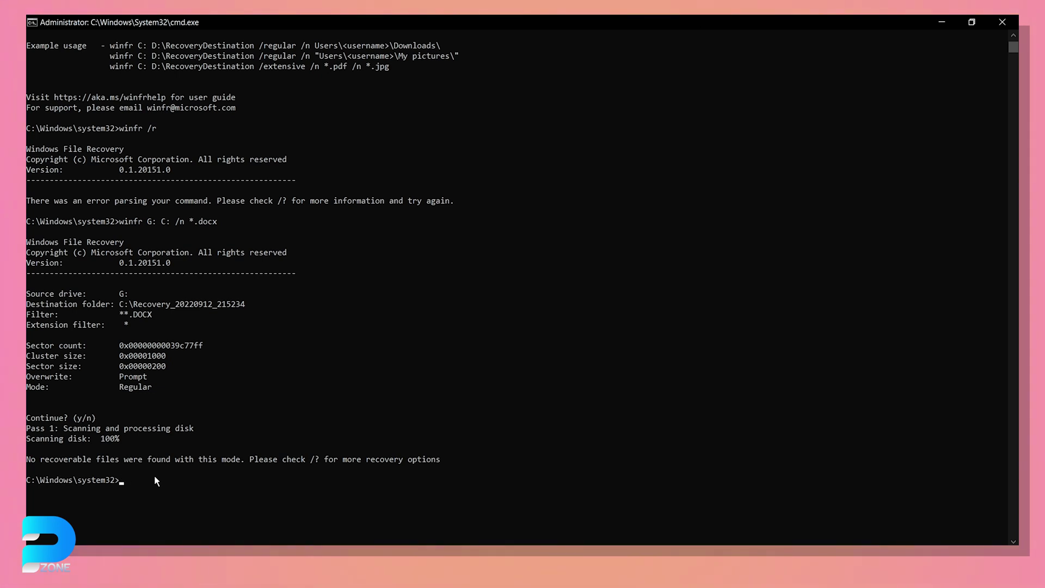
pyautogui.write('winfr G: C: /n *mp4')
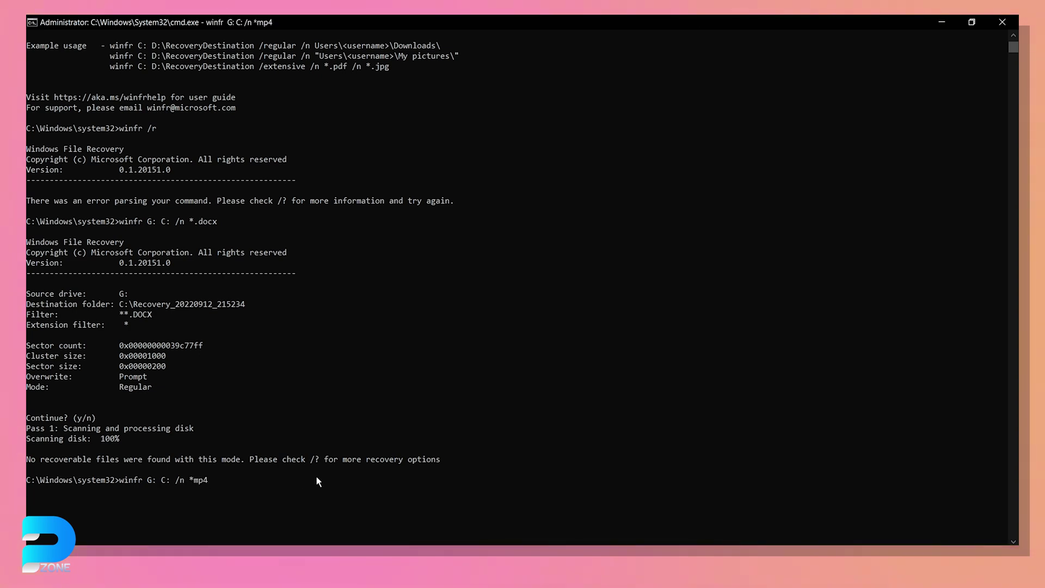
pyautogui.write('y')
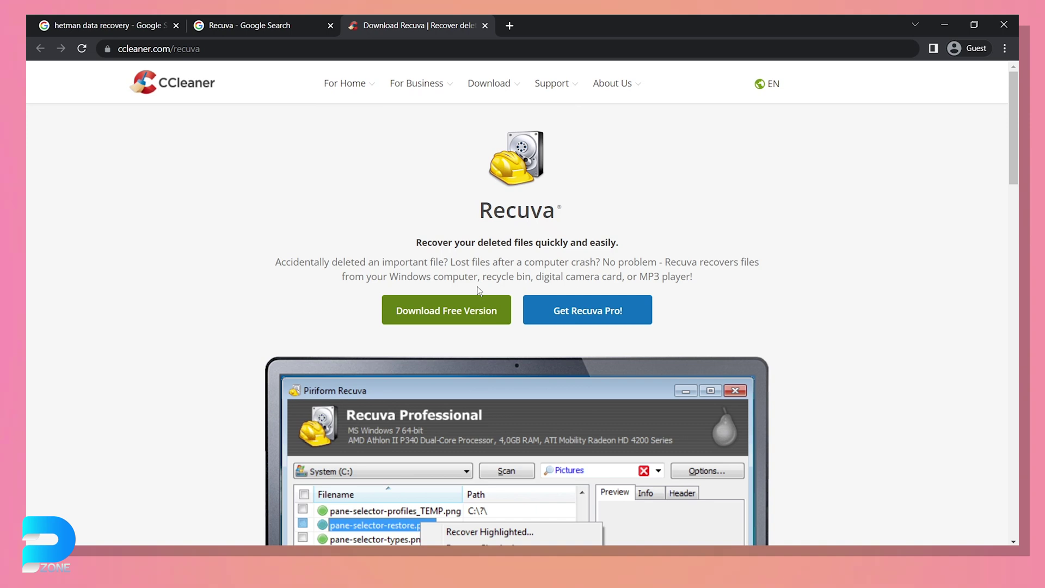
# Jump to the Recuva free versus paid version comparison cards on ccleaner.com
pyautogui.click(468, 314)
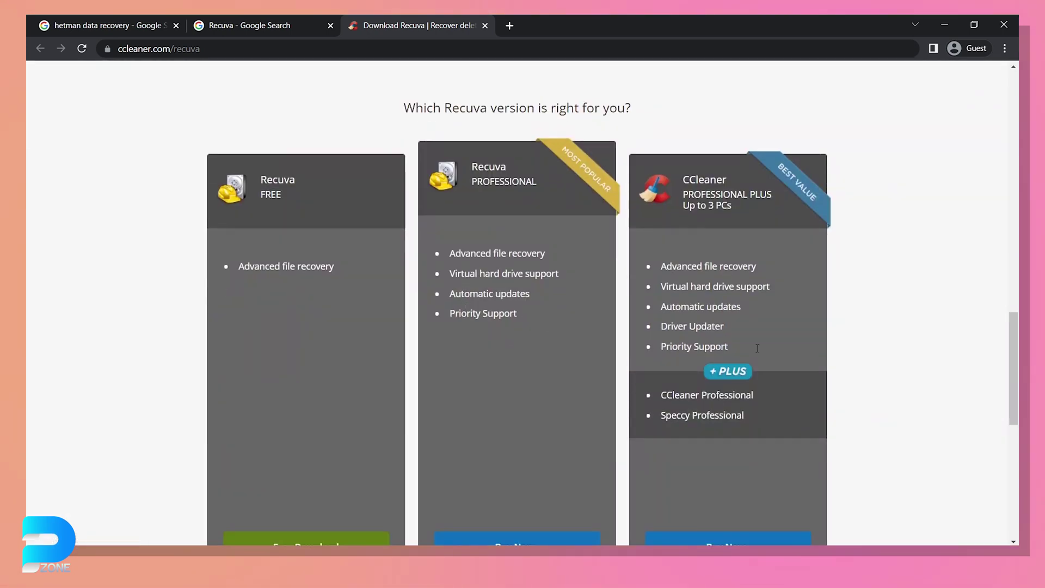
pyautogui.scroll(-2, 523, 326)
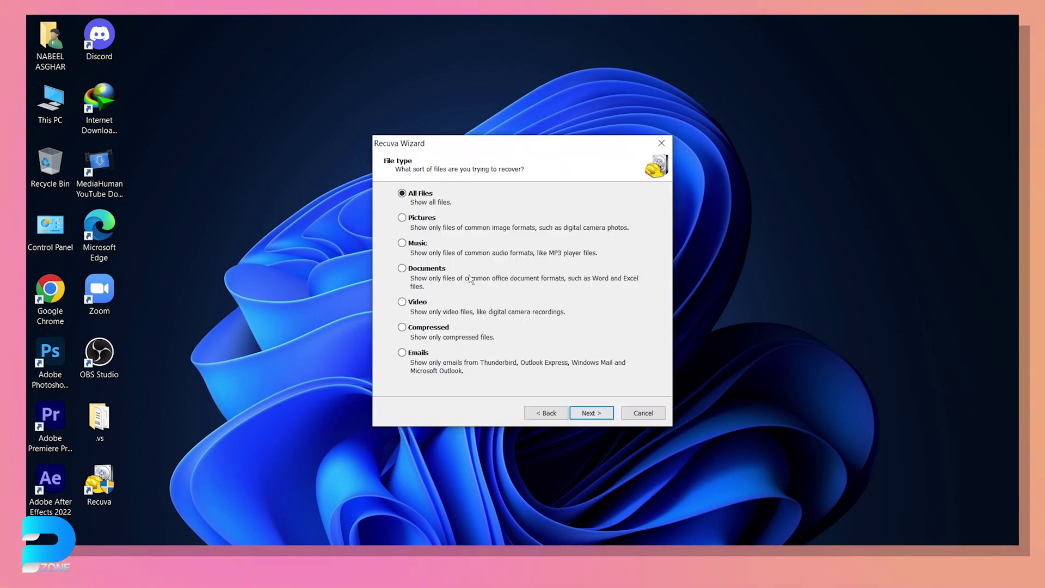
# Scan G:\ for all file types, tick the y2mate video and recover it
pyautogui.click(592, 414)
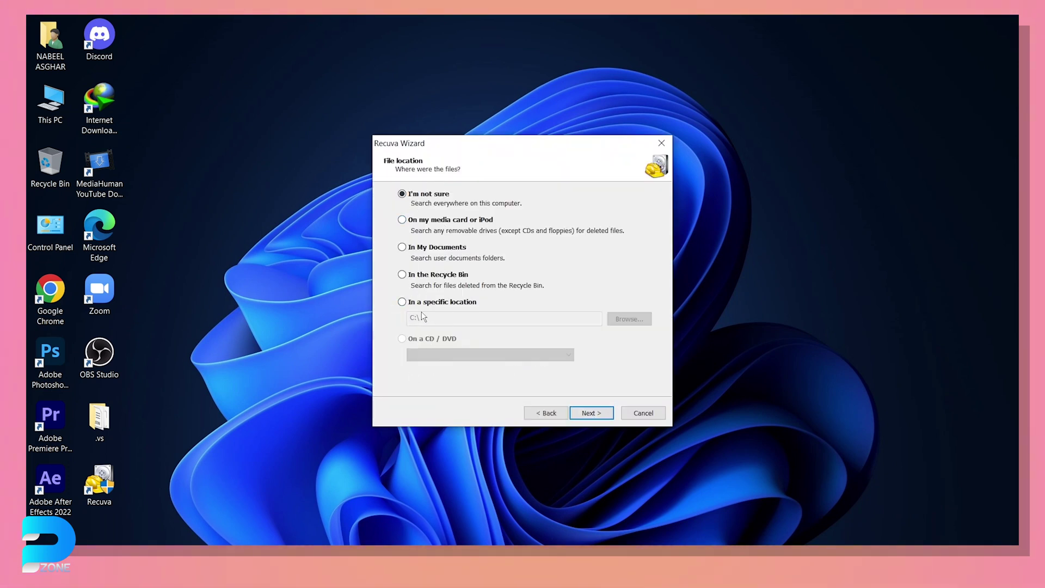
pyautogui.click(631, 317)
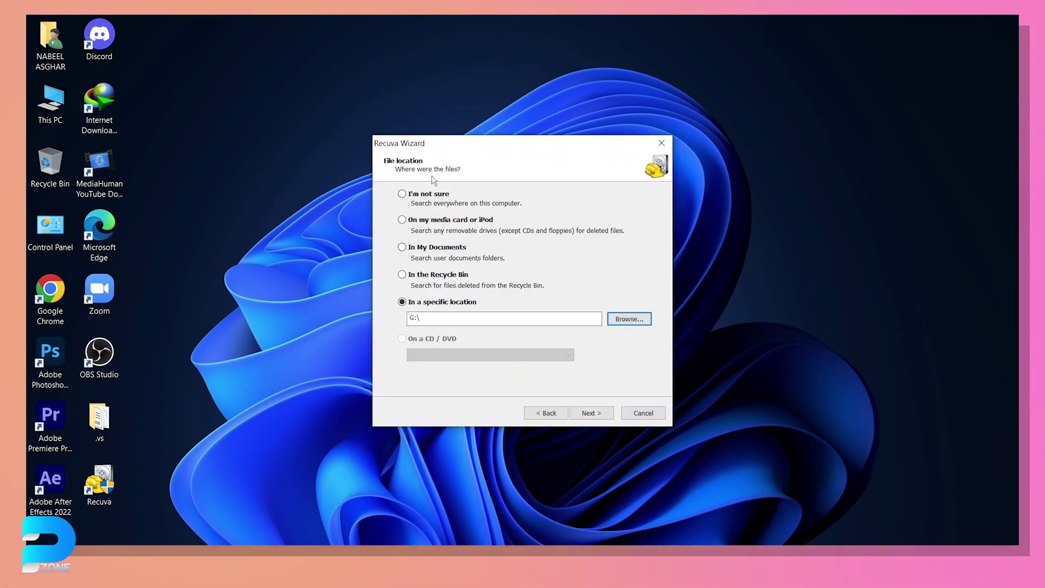
pyautogui.click(591, 414)
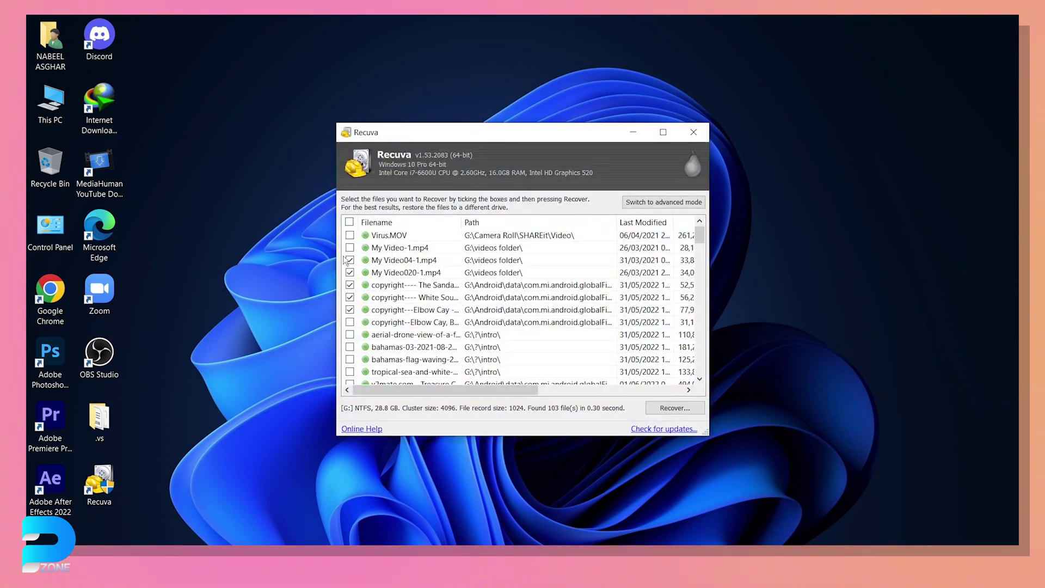
pyautogui.scroll(-3, 490, 310)
pyautogui.click(350, 346)
pyautogui.click(675, 408)
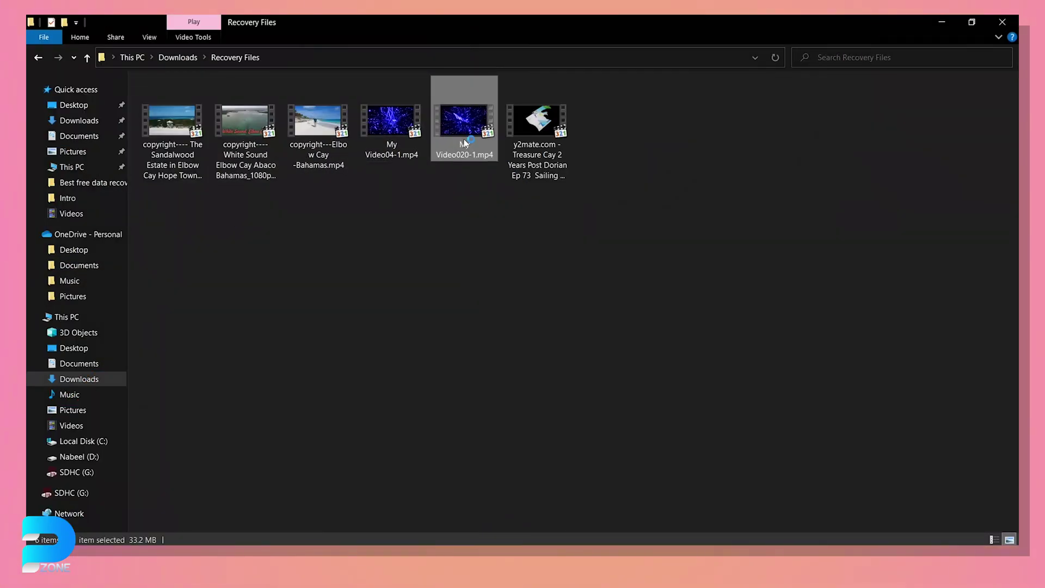
# Play My Video020-1.mp4 from Recovery Files and skip ahead to 04:32
pyautogui.doubleClick(464, 139)
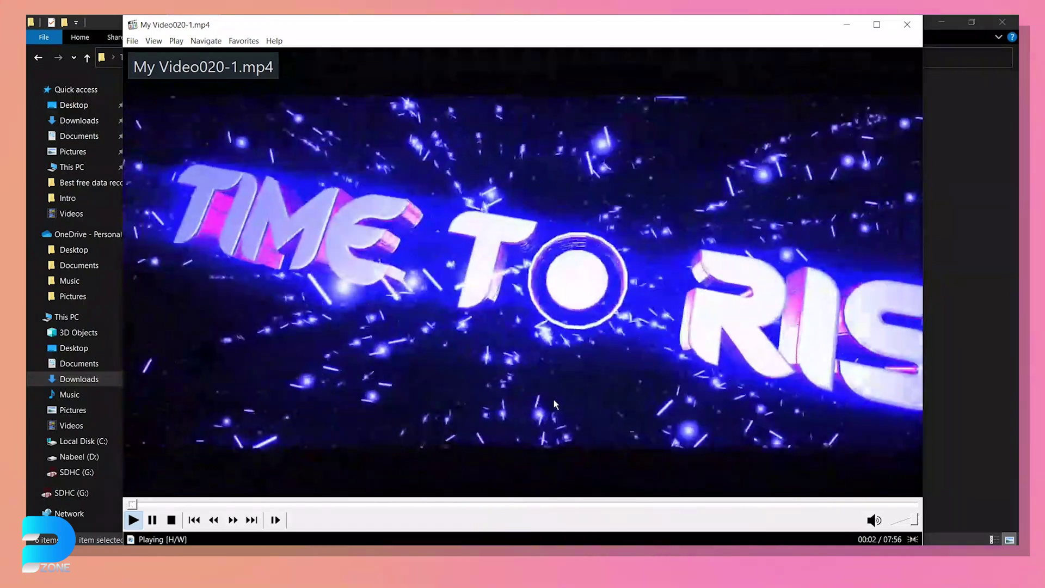
pyautogui.click(579, 504)
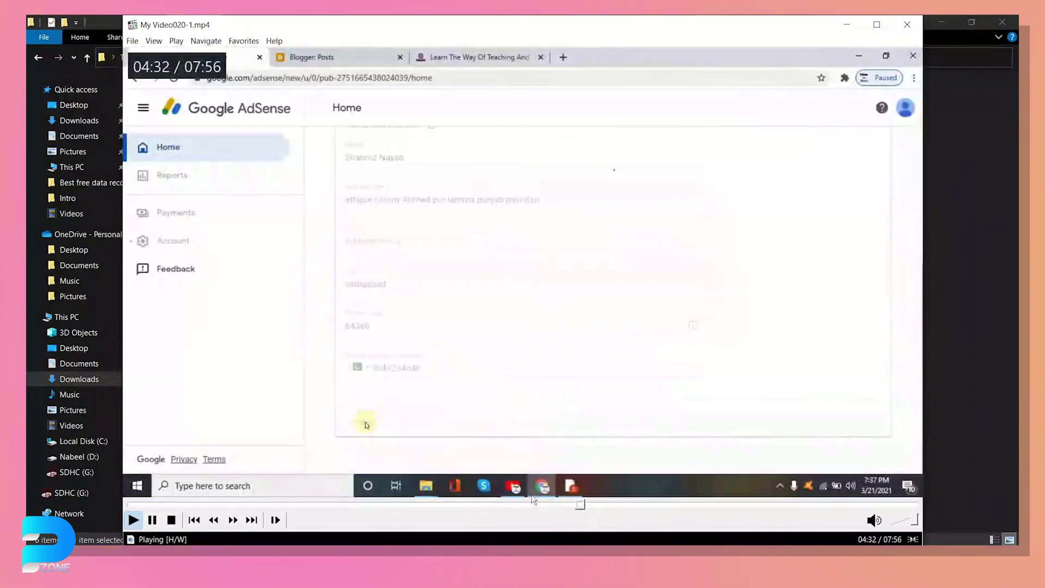